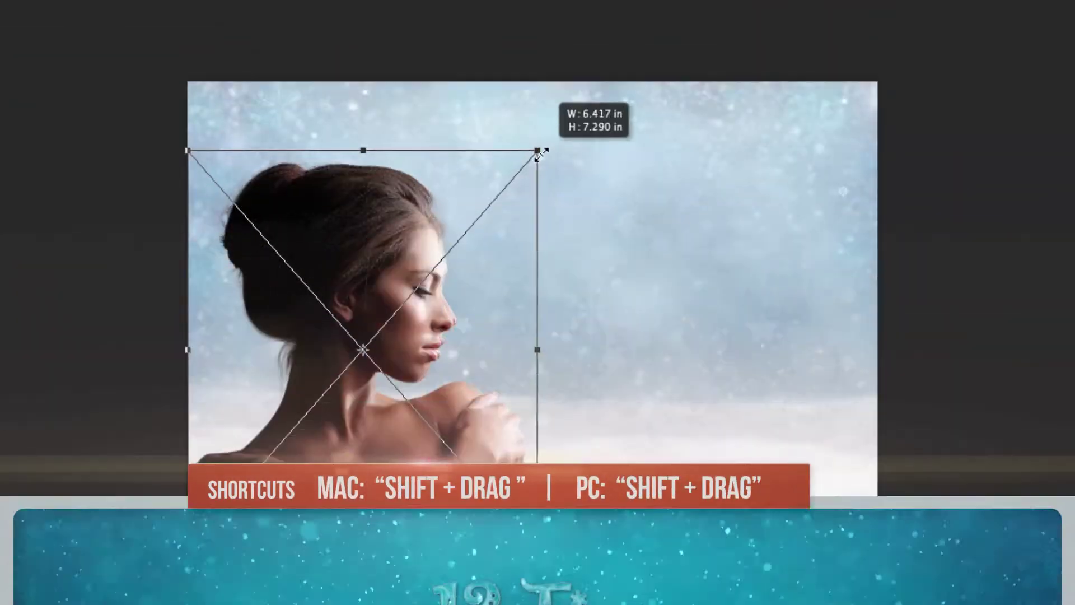
# - Scale the back model up proportionally to nearly fill the canvas and shift it down so her face shows behind the front model
pyautogui.moveTo(555, 163); pyautogui.dragTo(1040, 25)
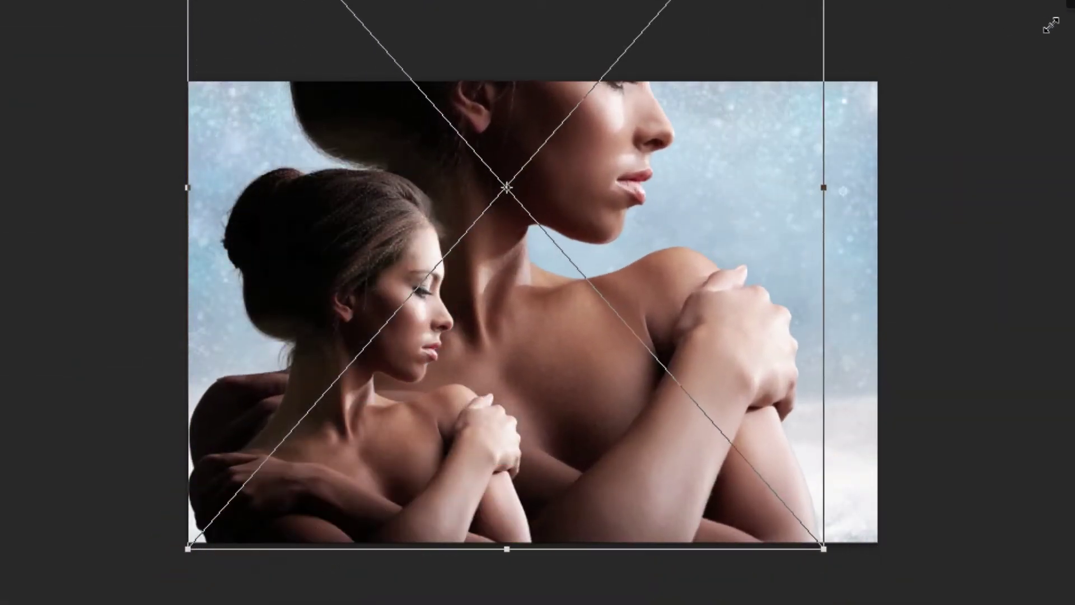
pyautogui.moveTo(589, 183); pyautogui.dragTo(589, 288)
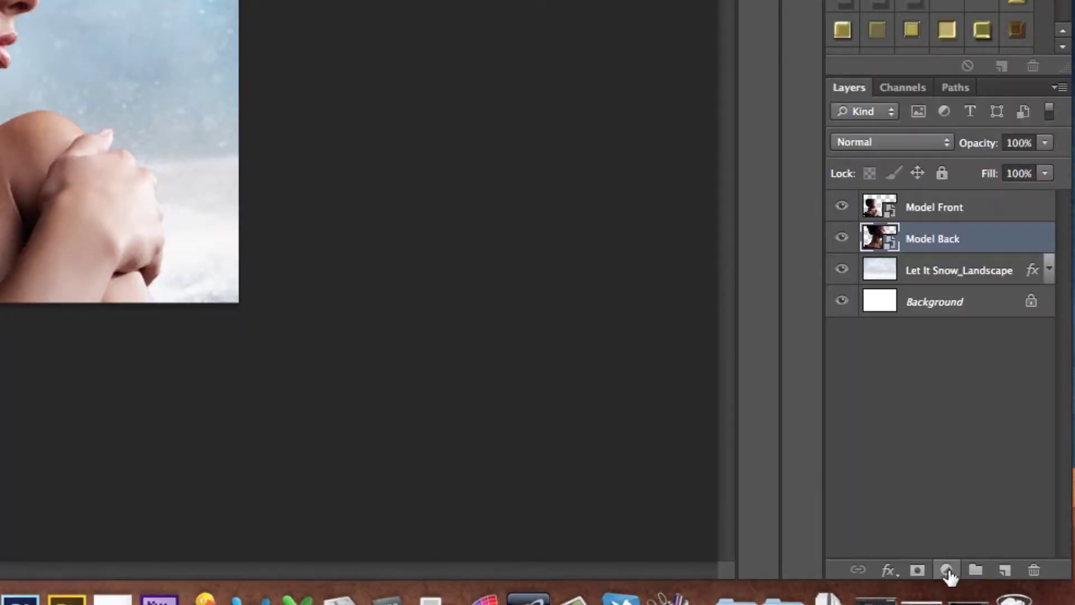
# - Add a Black & White adjustment layer above the Model Back layer and clip it to that layer only
pyautogui.click(948, 572)
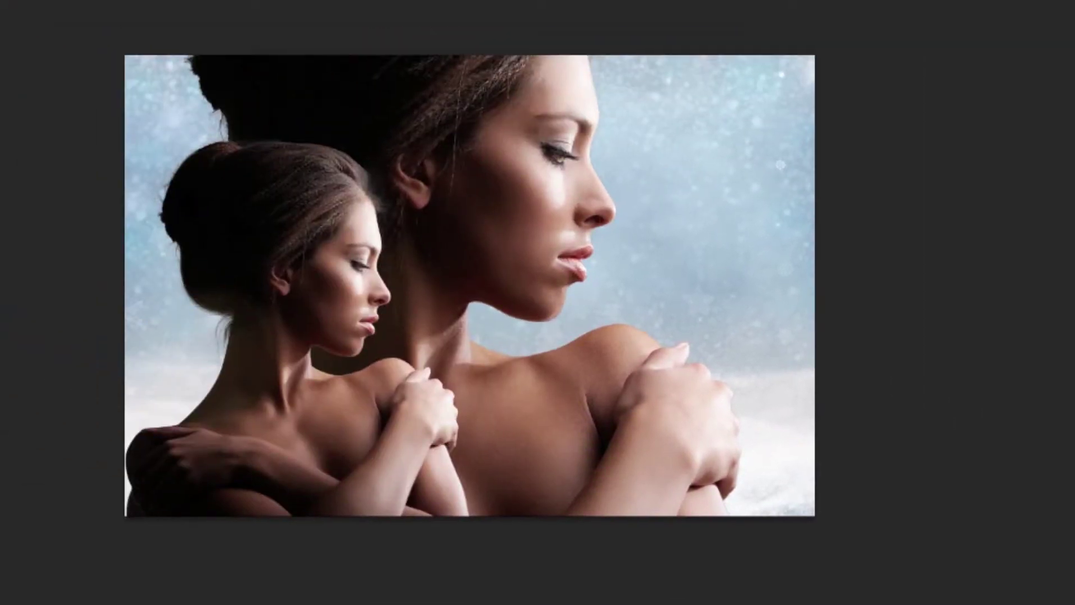
pyautogui.click(1048, 439)
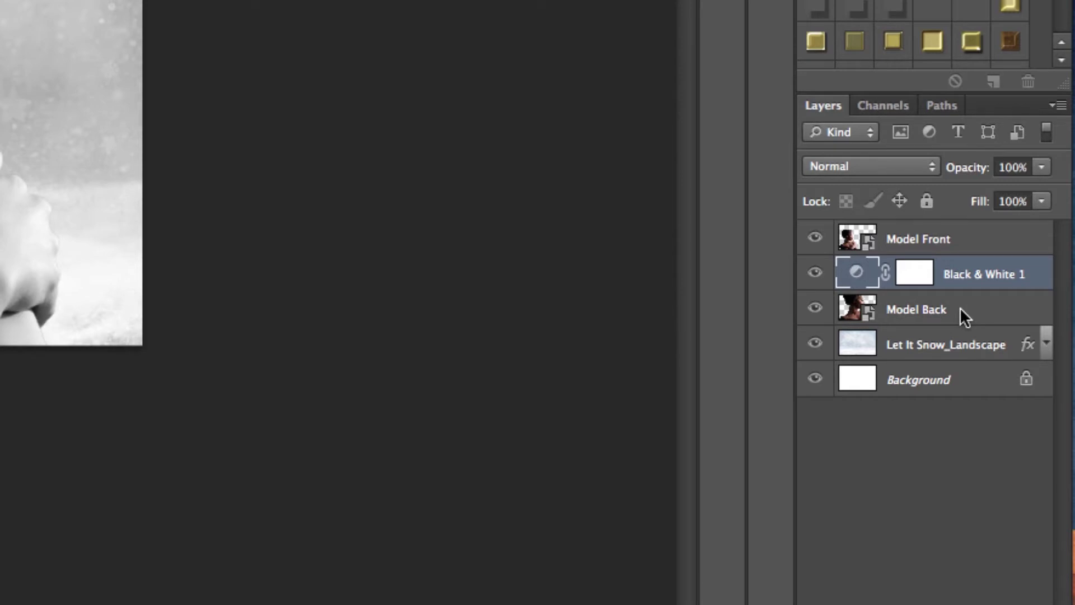
pyautogui.doubleClick(857, 275)
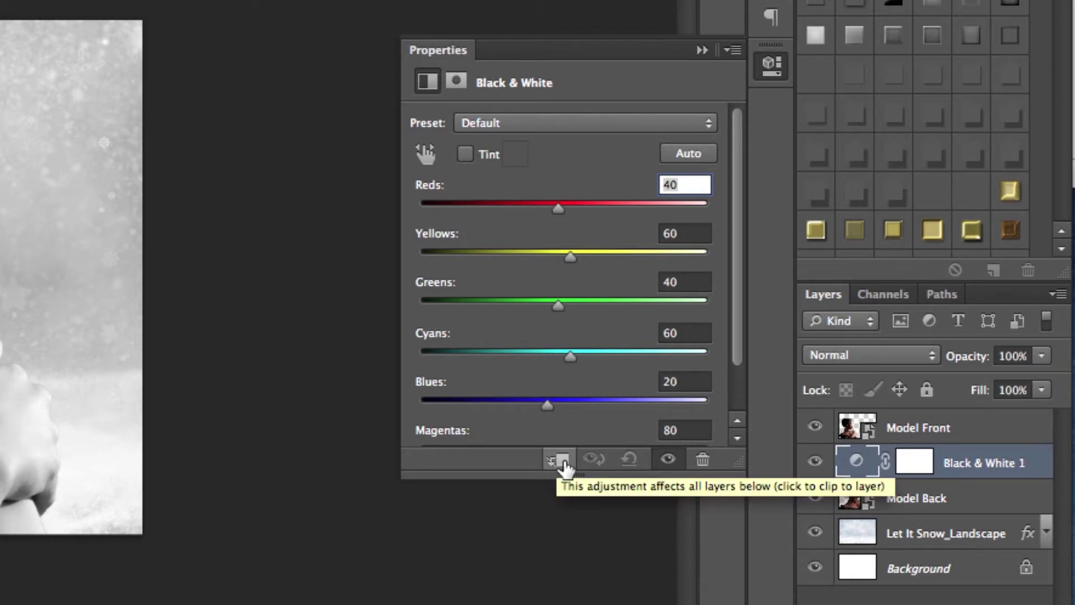
pyautogui.click(563, 462)
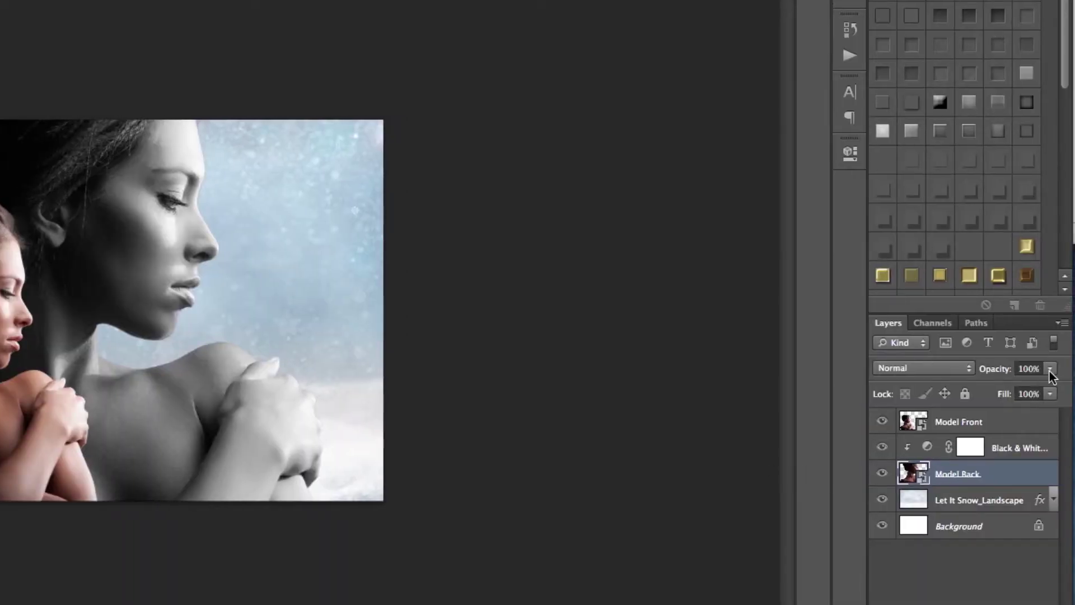
# - Try the Model Back layer at reduced opacities, including 49%, 90%, 80%, 70%, 60% and 50%, and restore it to 100%
pyautogui.click(1051, 370)
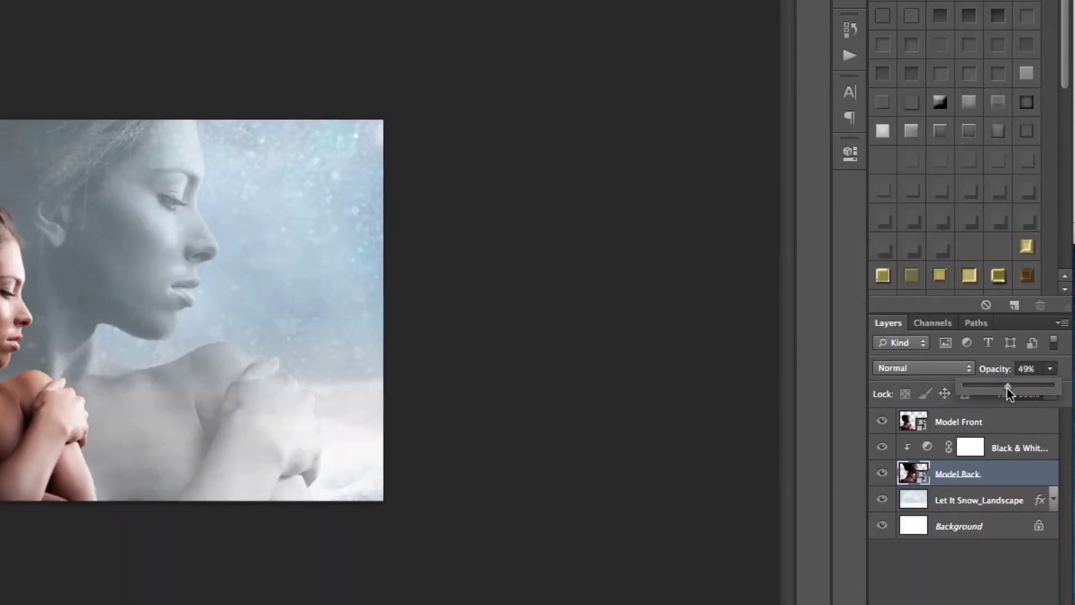
pyautogui.moveTo(1007, 389); pyautogui.dragTo(1055, 386)
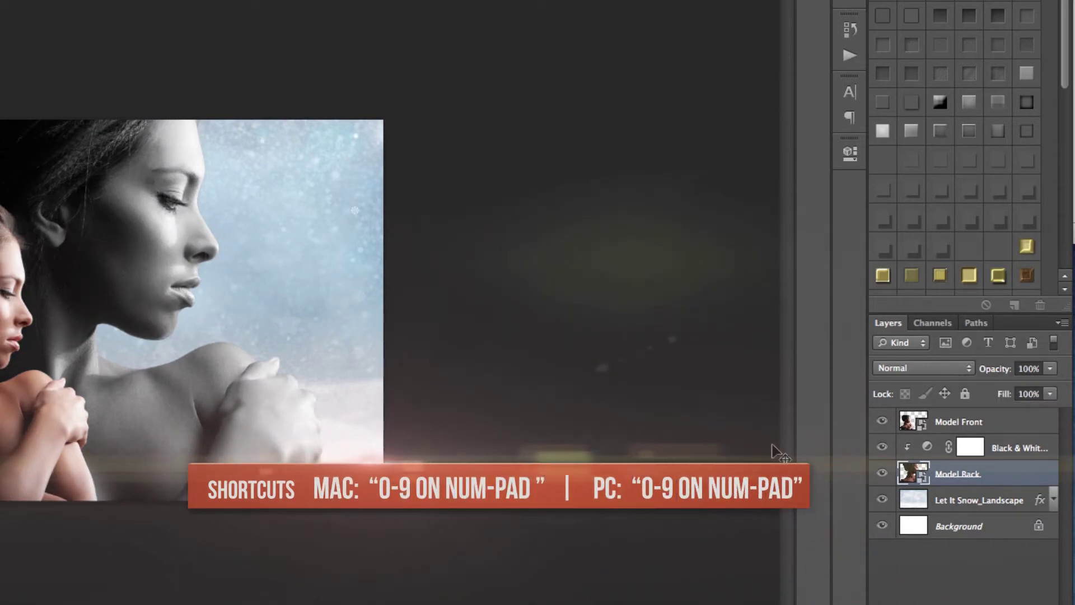
pyautogui.press('9')
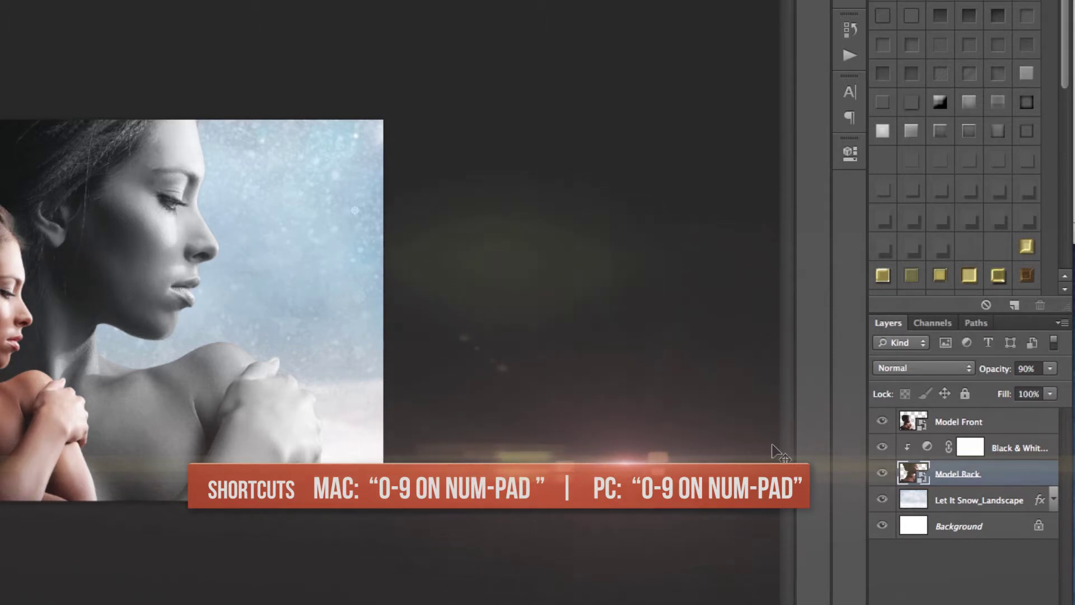
pyautogui.press('8')
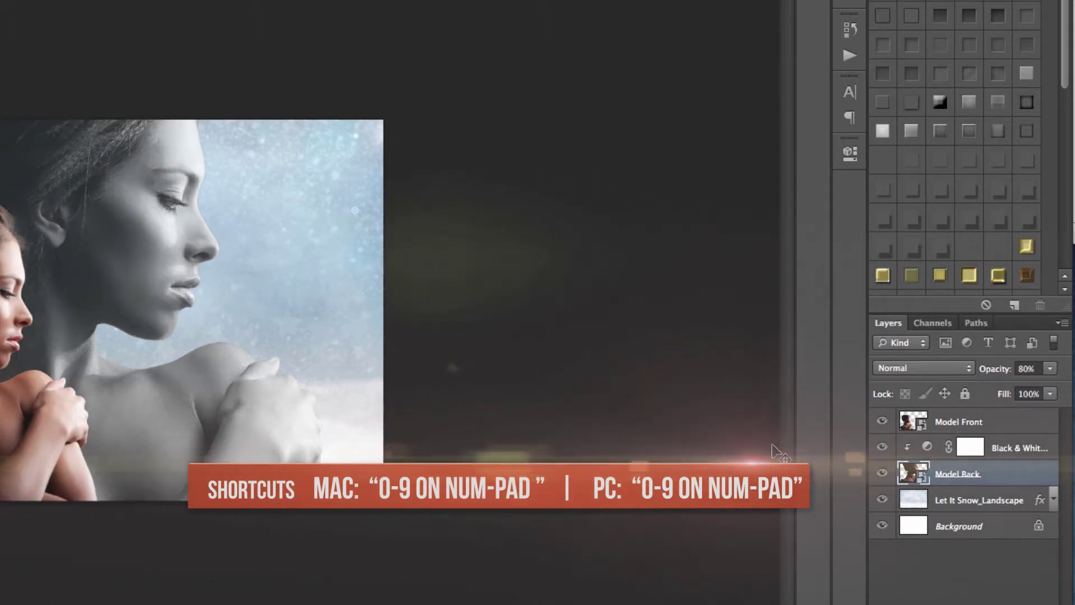
pyautogui.press('7')
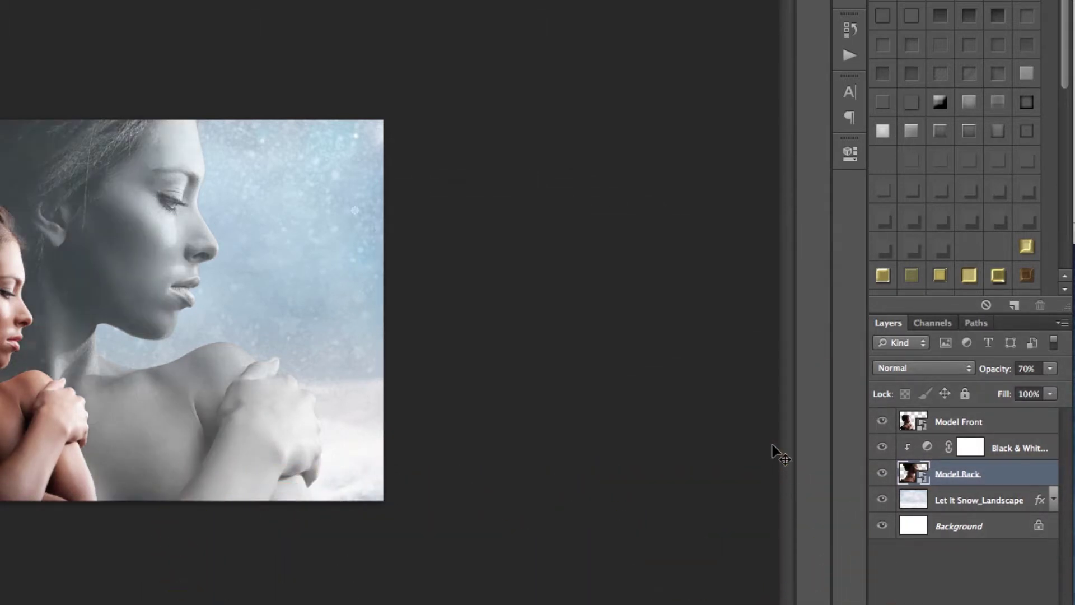
pyautogui.press('6')
pyautogui.press('5')
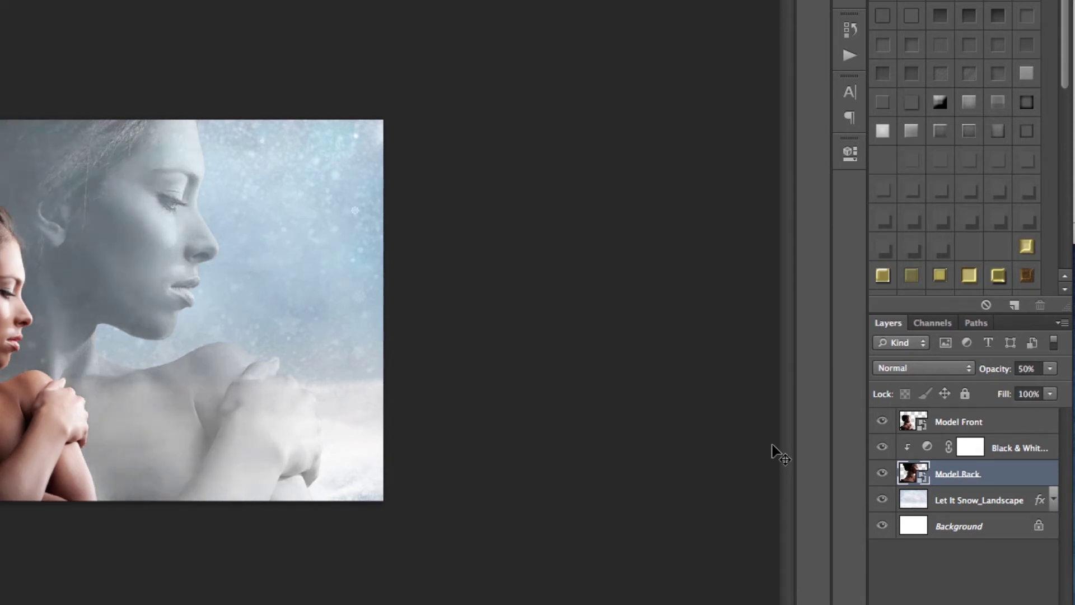
pyautogui.press('0')
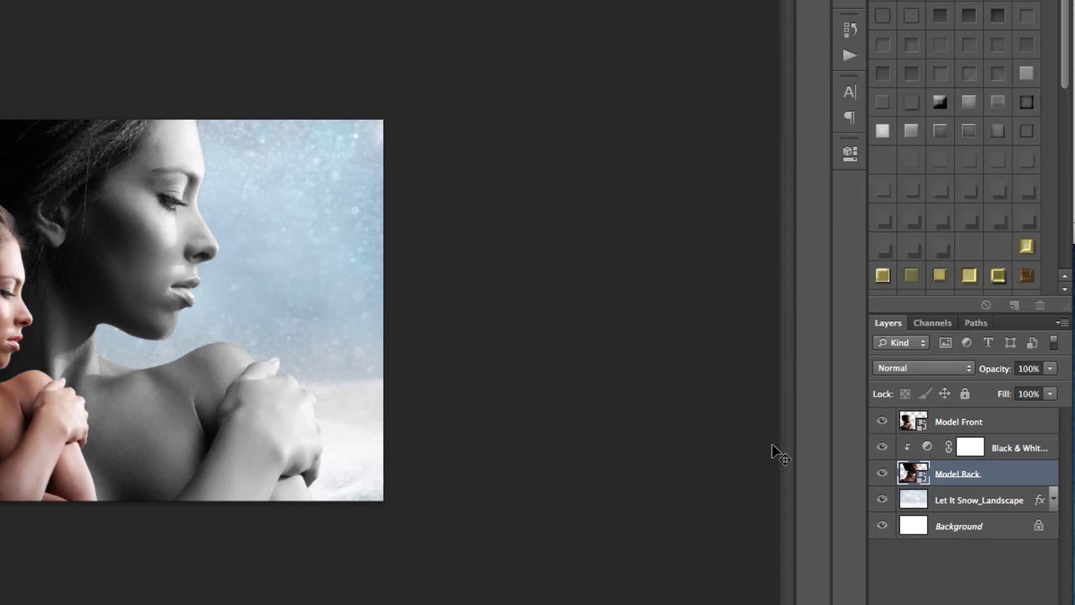
# - Set the opacity of the Model Back layer to 56%
pyautogui.press('5')
pyautogui.press('6')
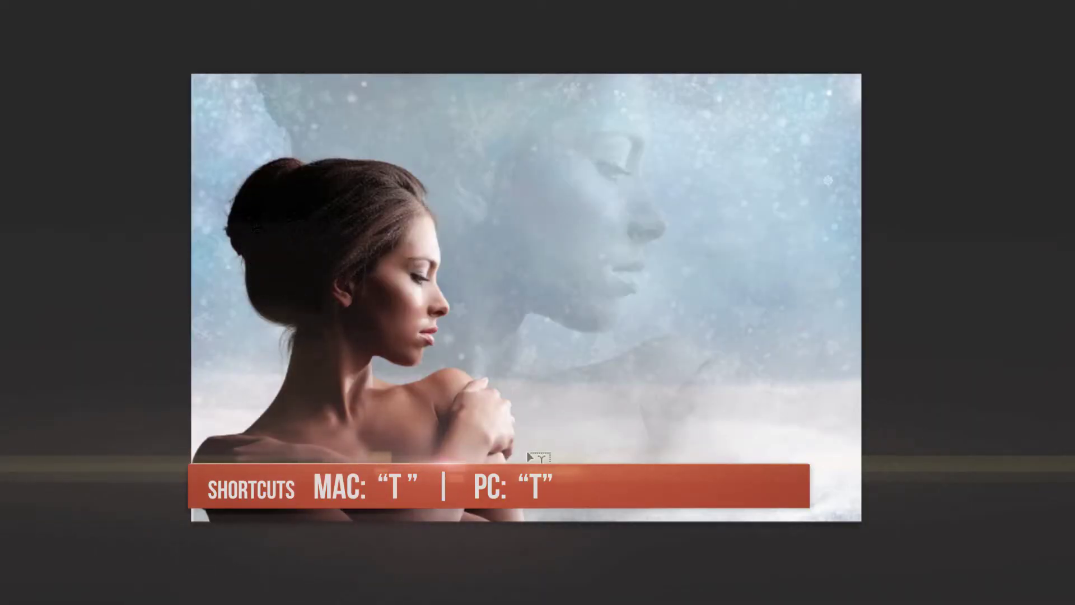
# - Add the text FACTORY COATS over the snowy ground beside the front model's hands
pyautogui.click(527, 450)
pyautogui.write('FAC')
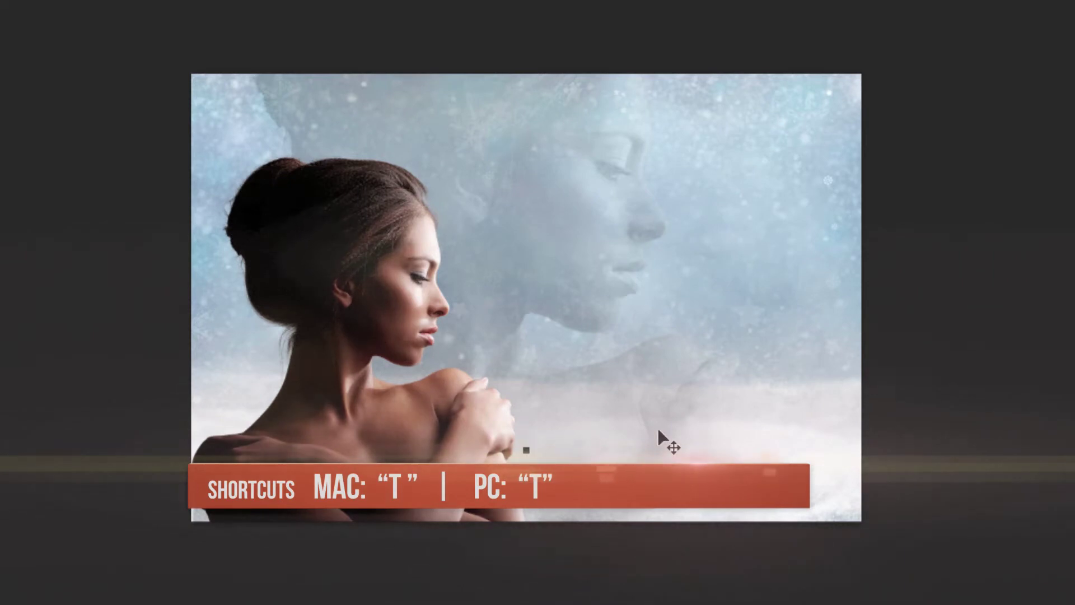
pyautogui.write('TORY COATS')
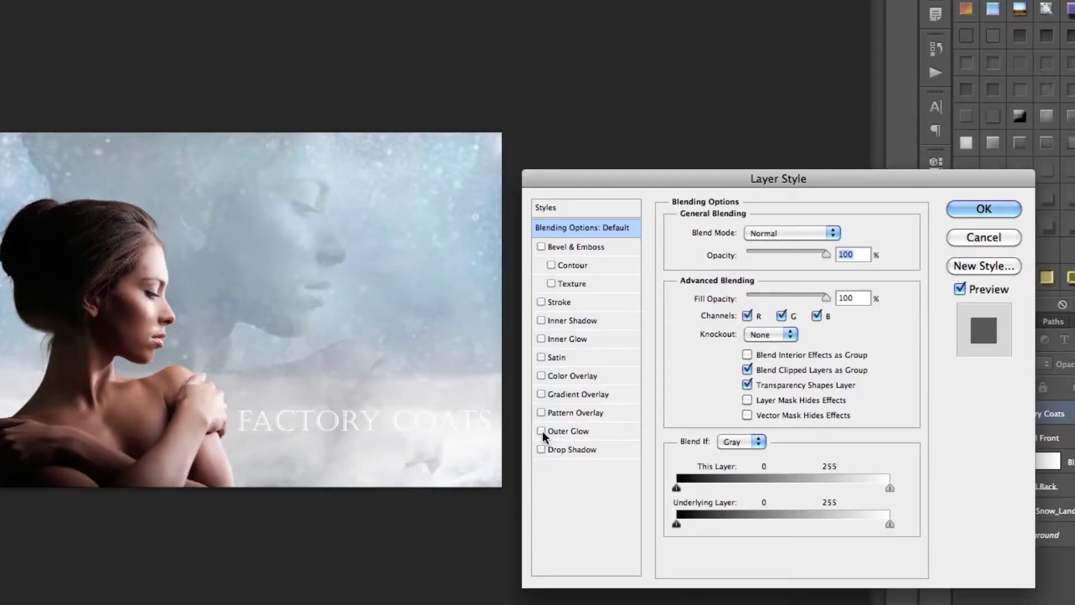
# - Apply a black Outer Glow in Multiply blend mode to the FACTORY COATS text, with an increased size and reduced opacity
pyautogui.click(542, 431)
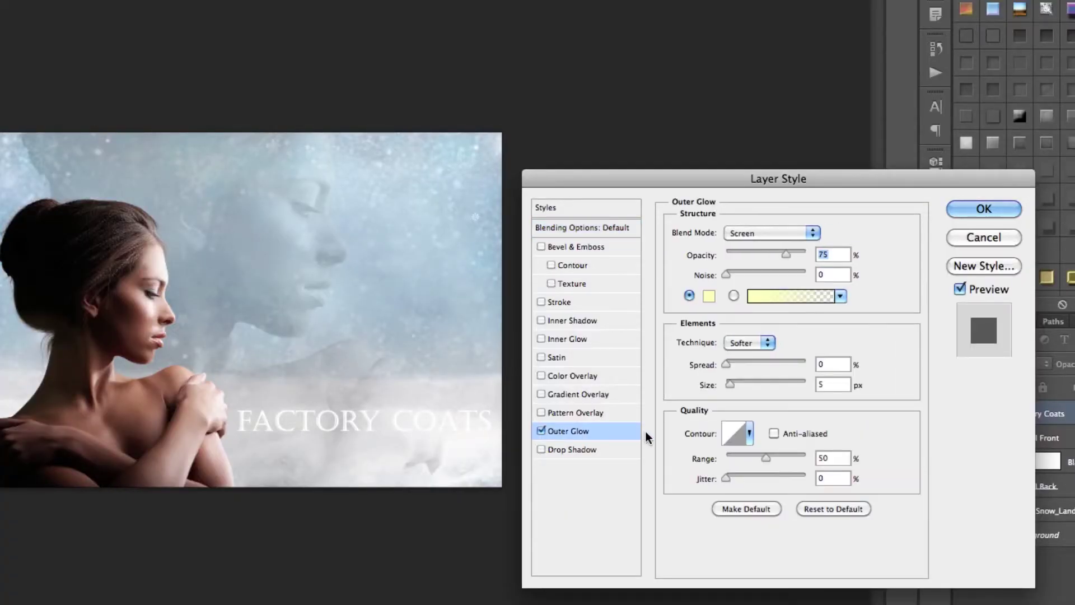
pyautogui.click(815, 237)
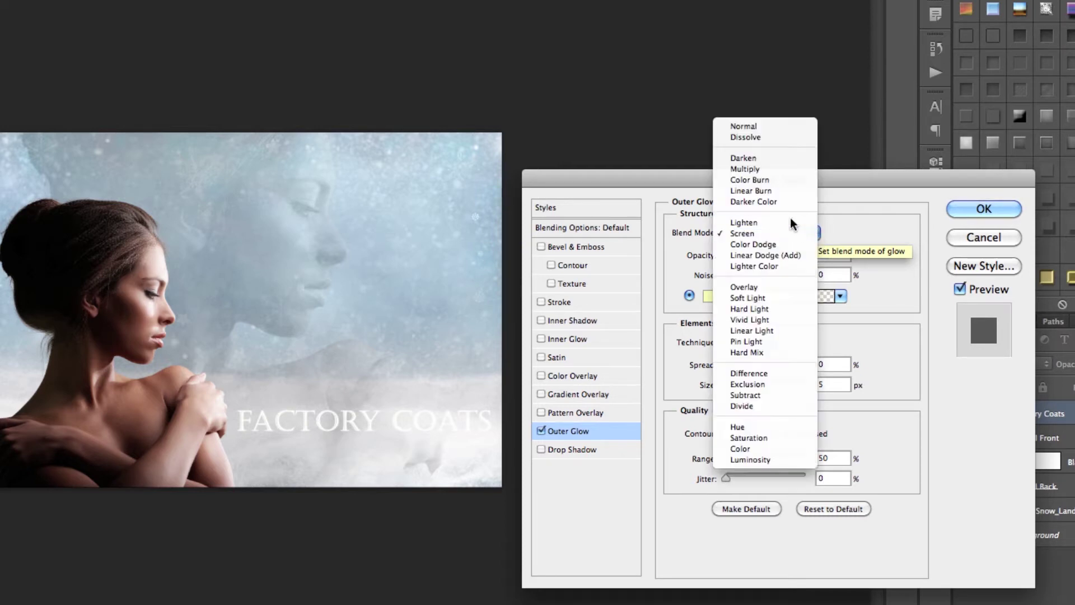
pyautogui.click(764, 168)
pyautogui.click(709, 296)
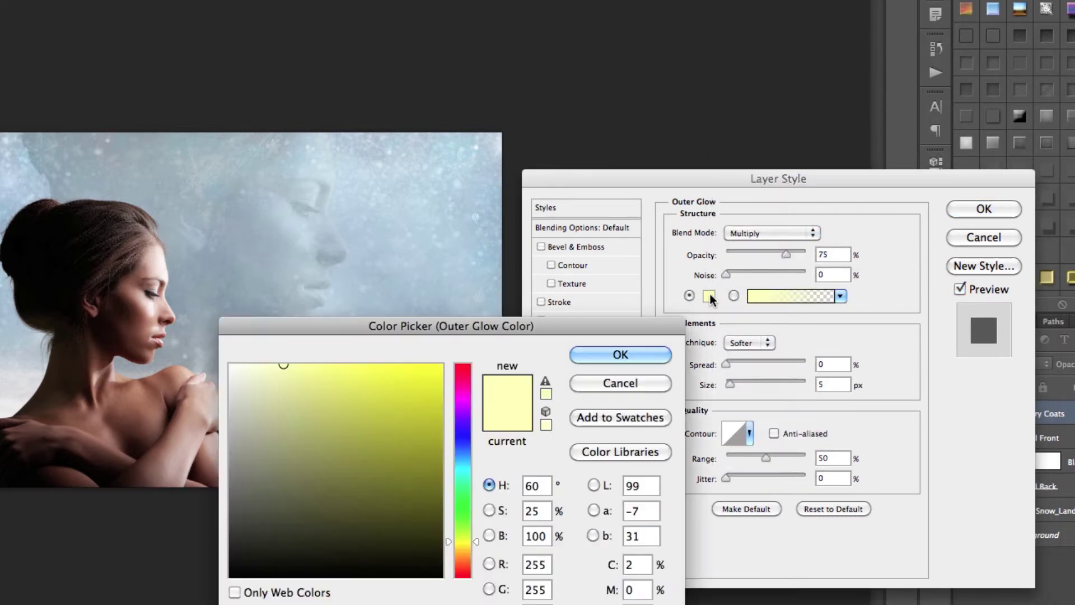
pyautogui.click(436, 580)
pyautogui.click(603, 356)
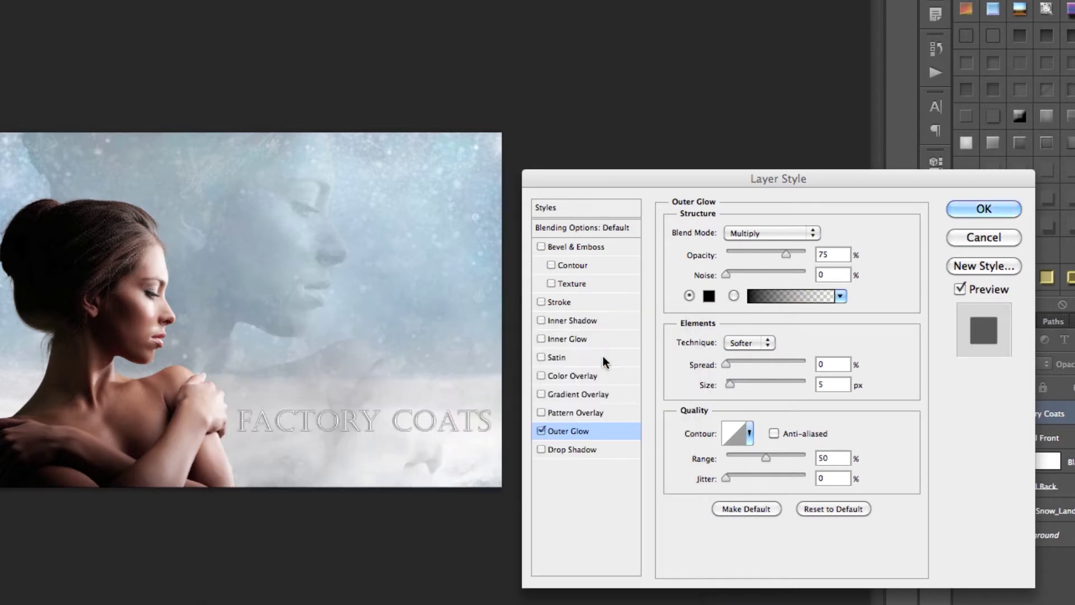
pyautogui.moveTo(732, 385)
pyautogui.mouseDown()
pyautogui.moveTo(760, 384)
pyautogui.moveTo(730, 365)
pyautogui.mouseUp()
pyautogui.moveTo(782, 256); pyautogui.dragTo(758, 253)
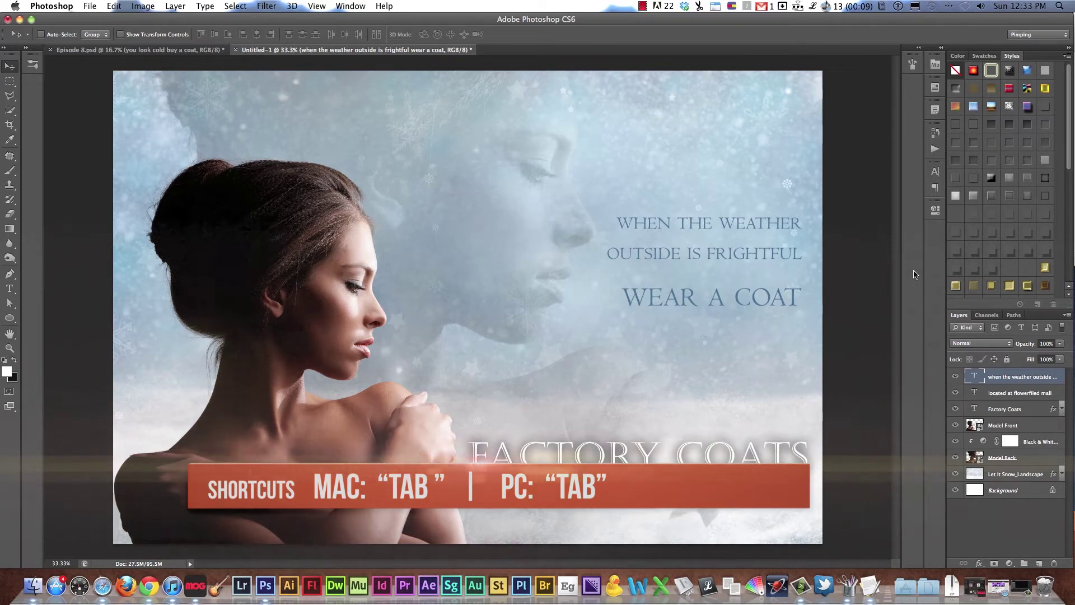
# - Hide all interface panels and show the finished poster in full-screen mode on a black background
pyautogui.press('Tab')
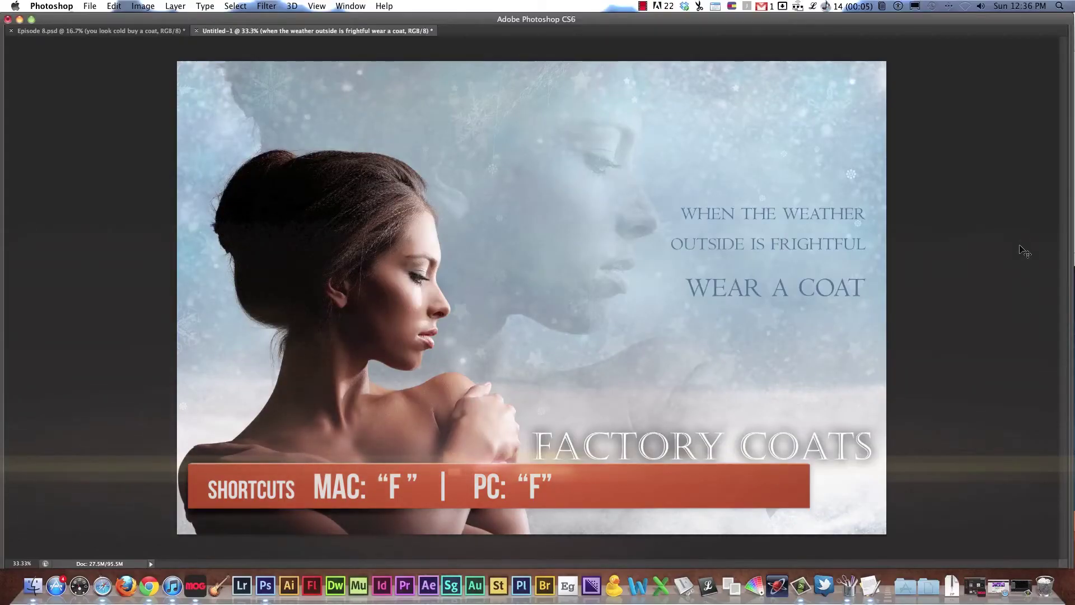
pyautogui.press('f')
pyautogui.press('f')
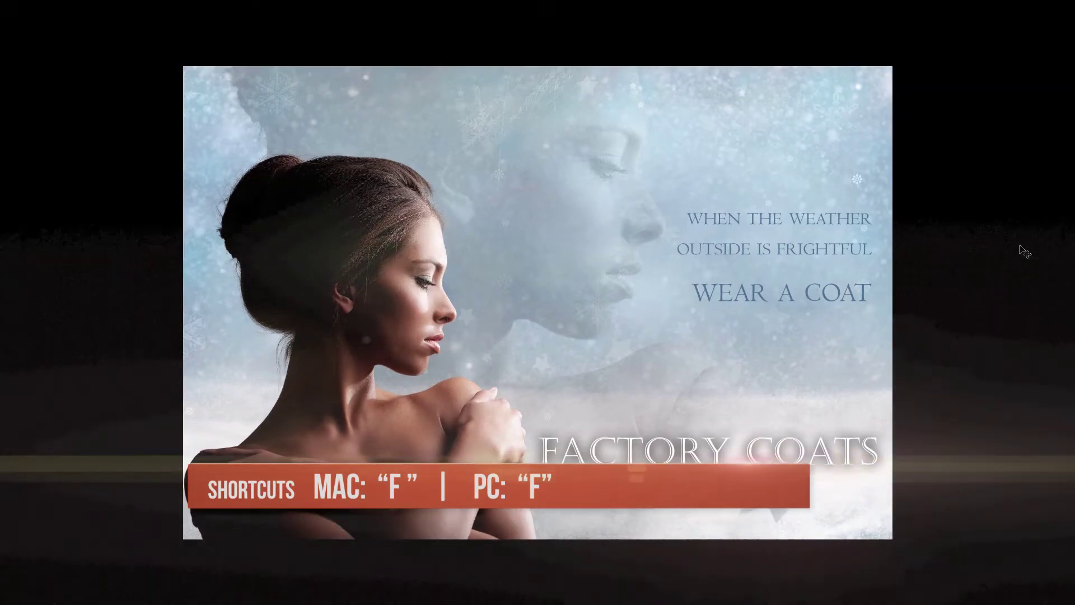